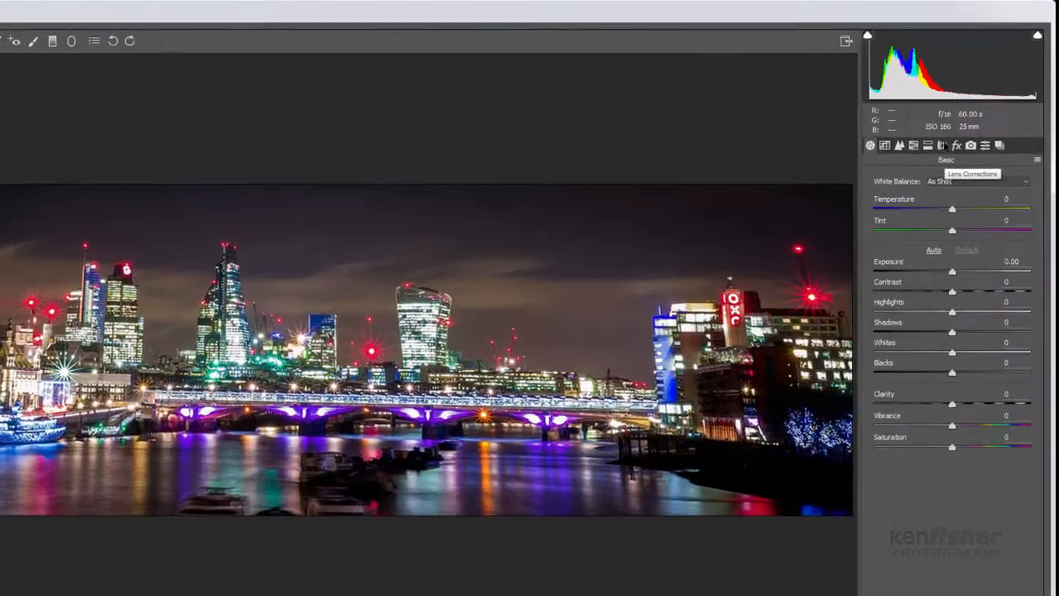
# Step: Enable Remove Chromatic Aberration and Enable Profile Corrections in the lens corrections, and activate the Transform tool
pyautogui.click(960, 122)
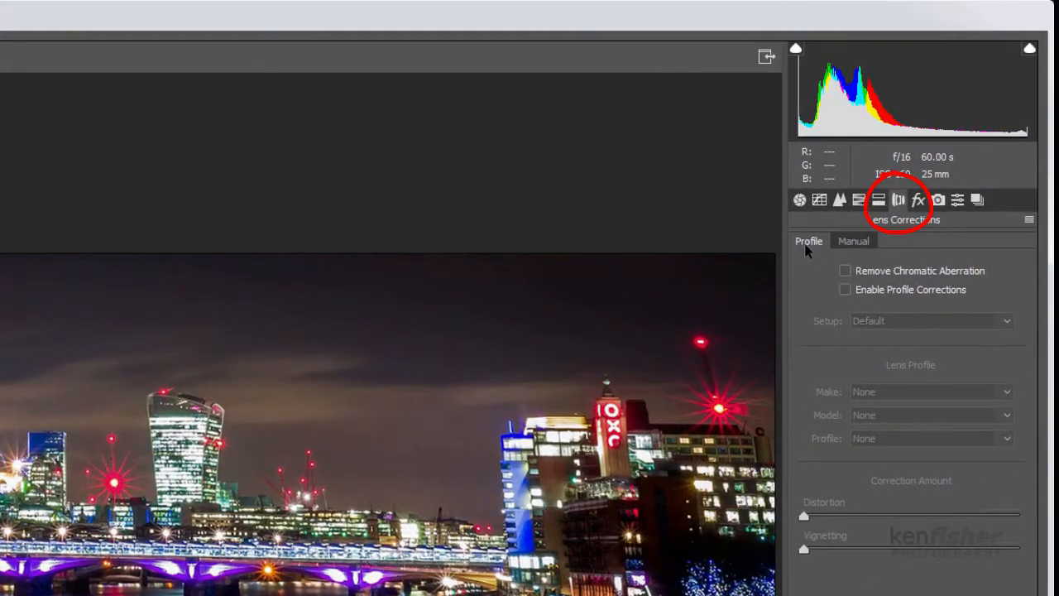
pyautogui.click(845, 270)
pyautogui.click(845, 289)
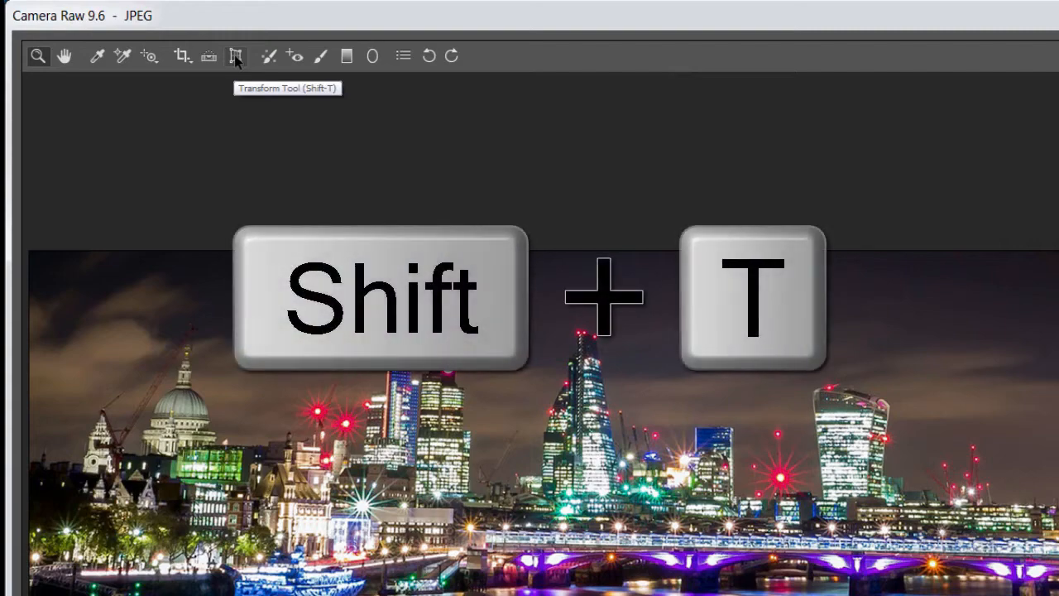
pyautogui.click(234, 54)
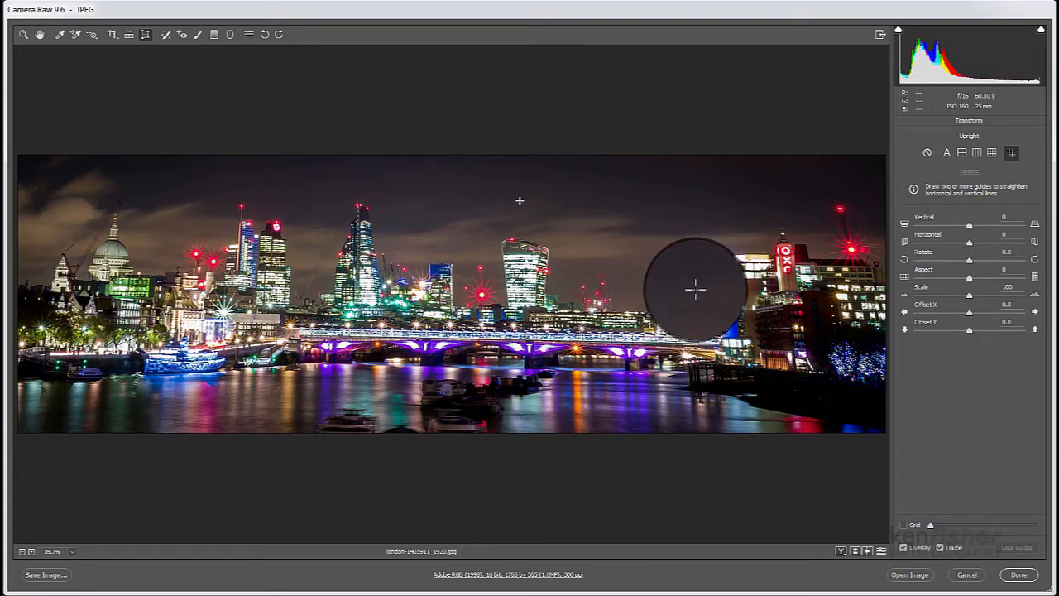
# Step: Toggle the magnifying loupe off and back on, and show and hide the grid overlay
pyautogui.hotkey('shift', 'l')
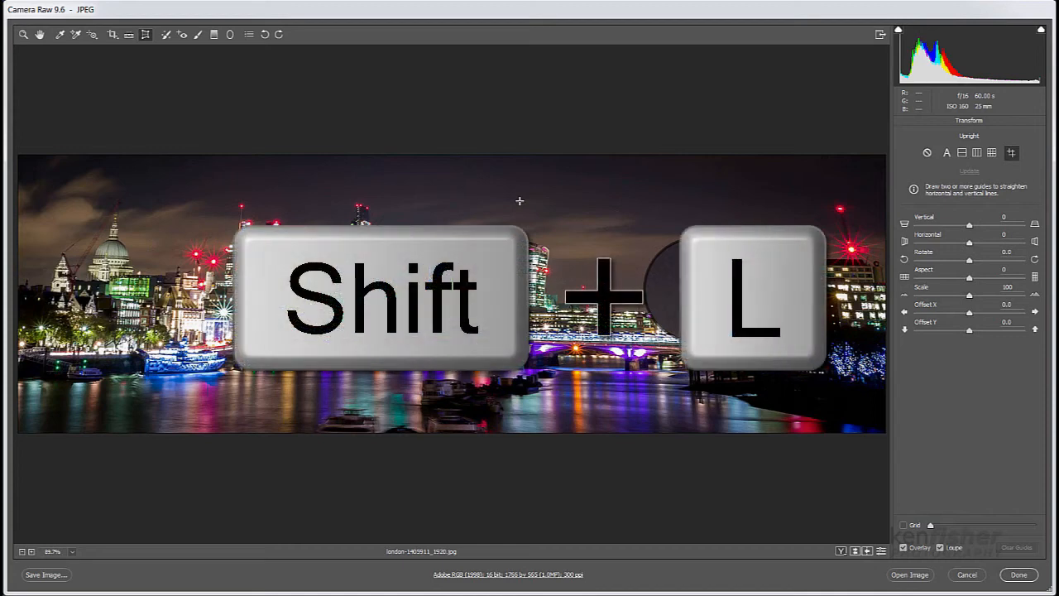
pyautogui.press('shift')
pyautogui.hotkey('shift', 'l')
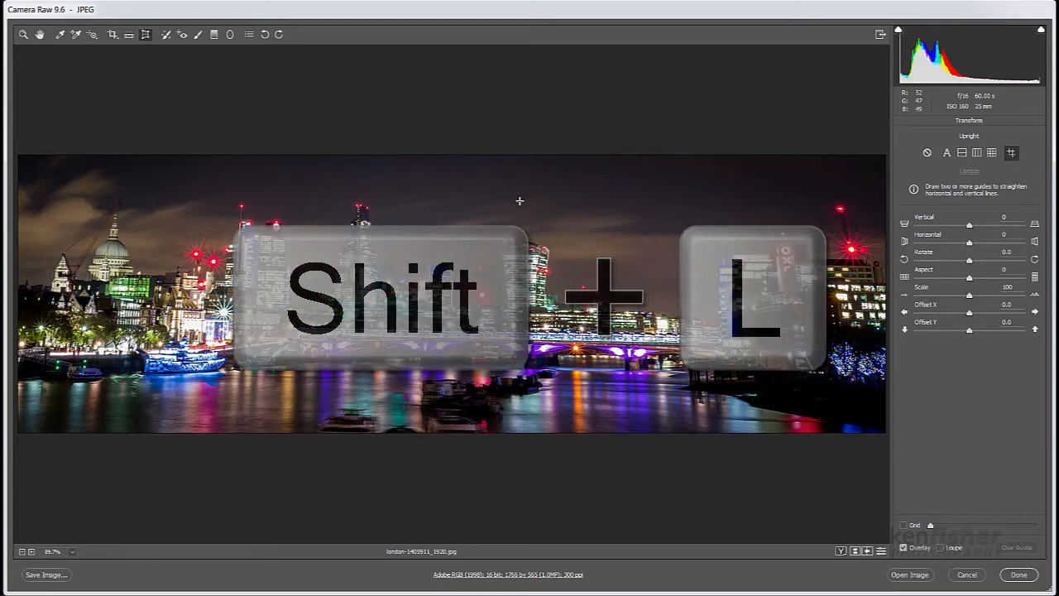
pyautogui.hotkey('shift', 'l')
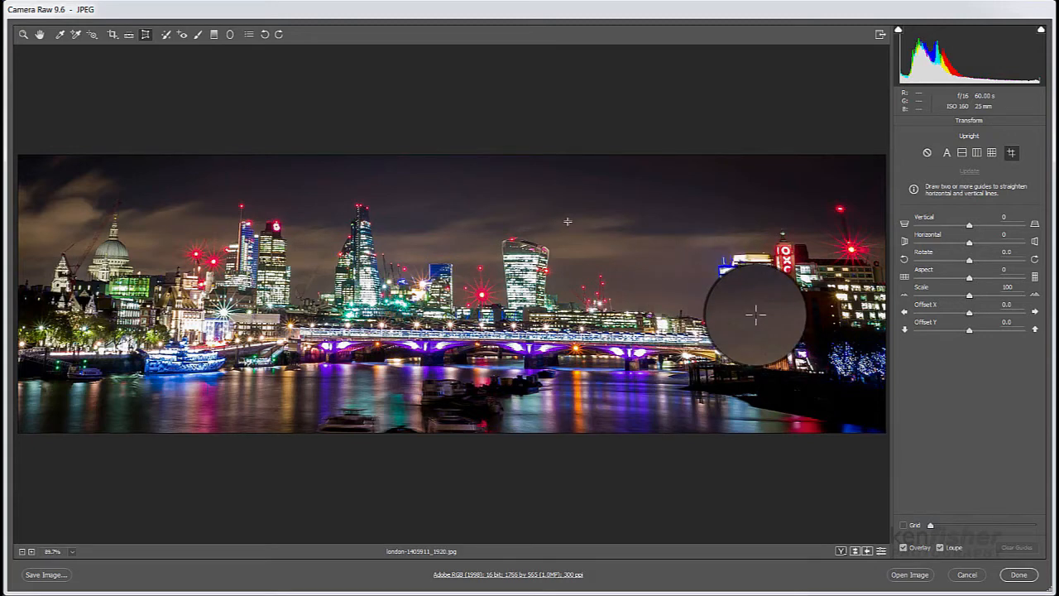
pyautogui.press('shift')
pyautogui.hotkey('shift', 'g')
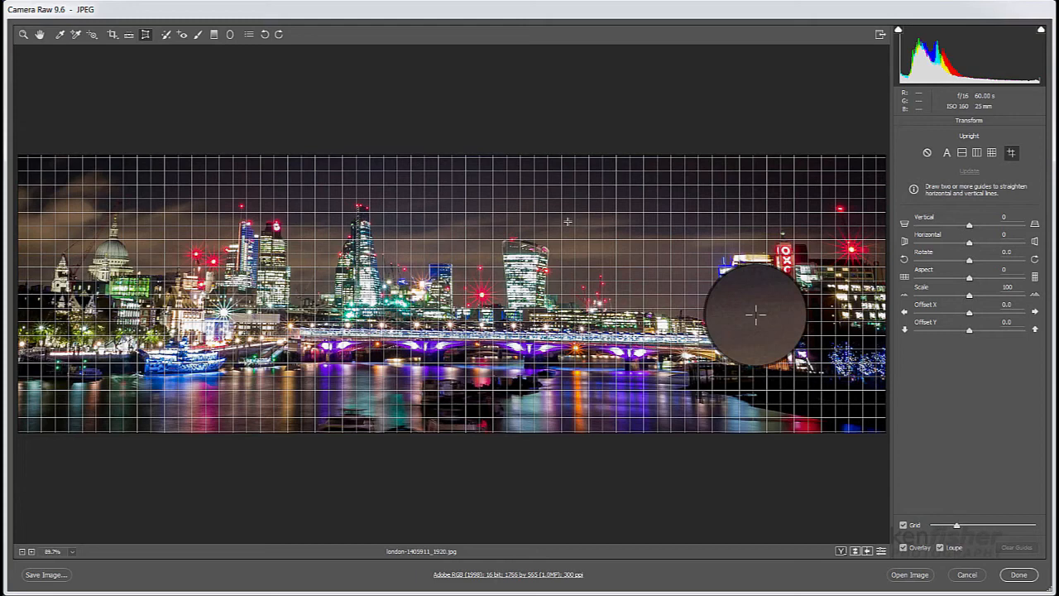
pyautogui.hotkey('shift', 'g')
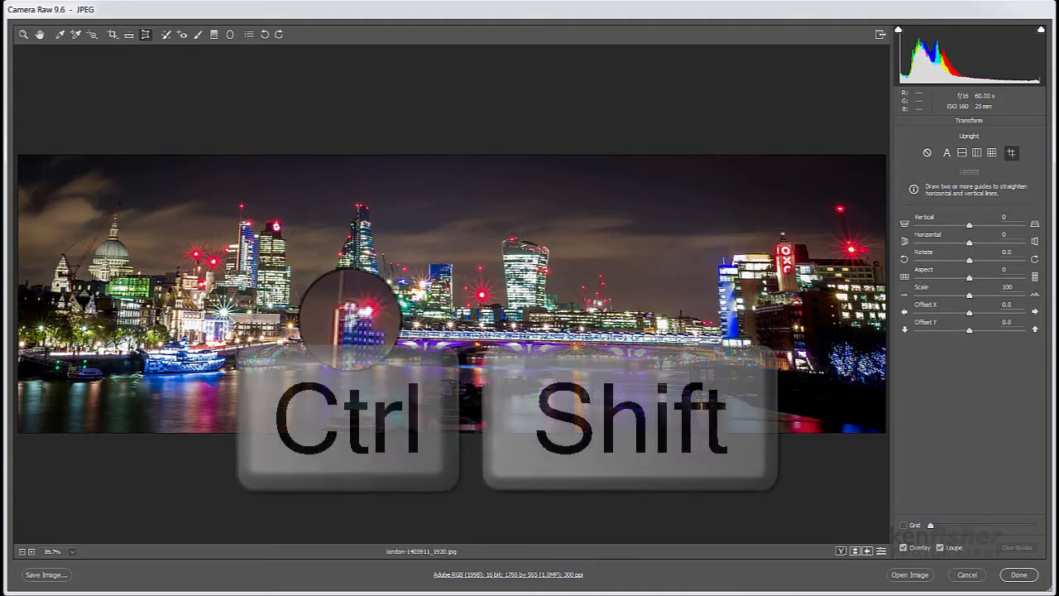
# Step: Draw a vertical Upright guide along the left edge of the tower with the round red sign
pyautogui.hotkey('ctrl', 'shift')
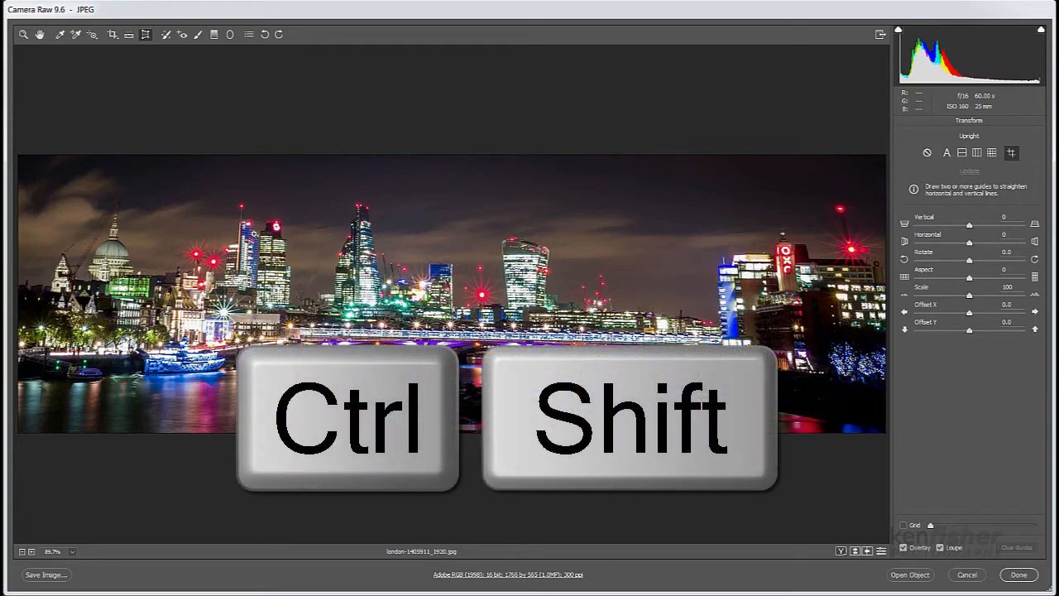
pyautogui.moveTo(226, 210); pyautogui.dragTo(279, 273)
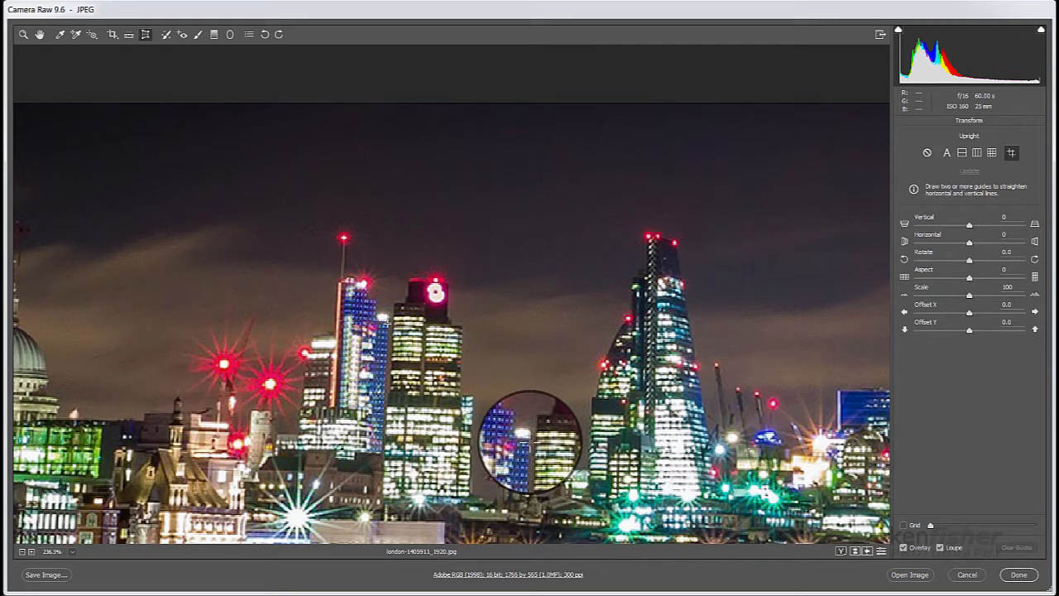
pyautogui.moveTo(395, 108)
pyautogui.mouseDown()
pyautogui.moveTo(384, 377)
pyautogui.moveTo(398, 370)
pyautogui.moveTo(369, 369)
pyautogui.moveTo(372, 381)
pyautogui.moveTo(396, 378)
pyautogui.moveTo(385, 412)
pyautogui.mouseUp()
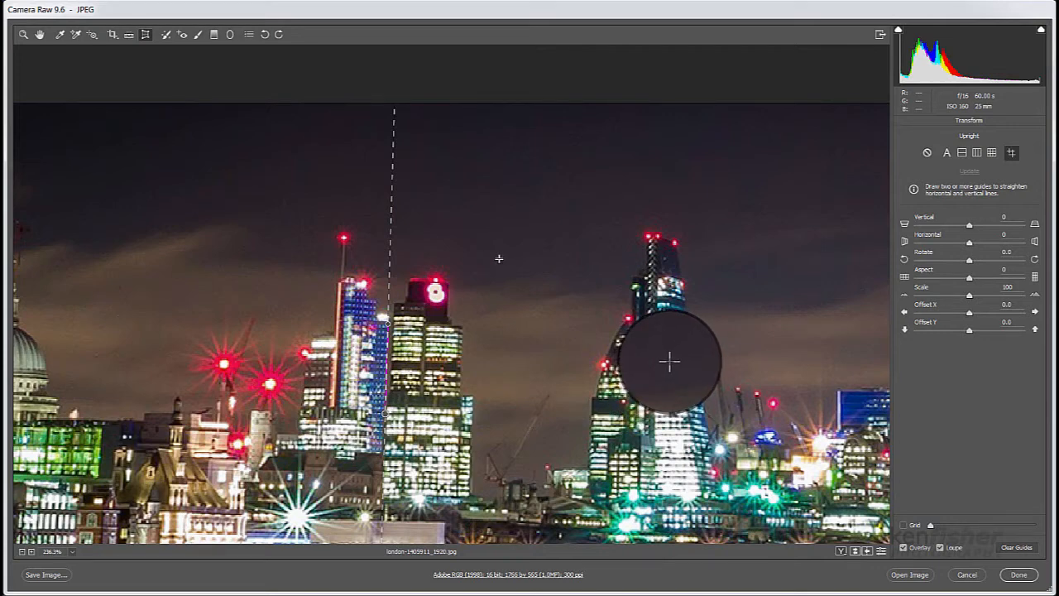
# Step: Draw a second vertical guide along the edge of the blue-lit building beside the OXO tower
pyautogui.press('h')
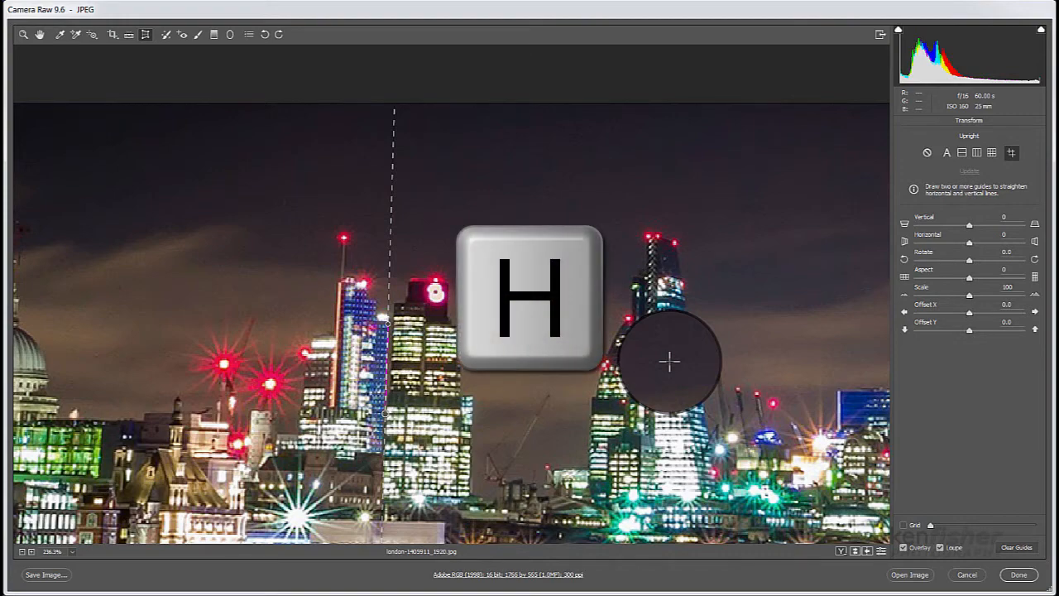
pyautogui.moveTo(669, 361); pyautogui.dragTo(516, 266)
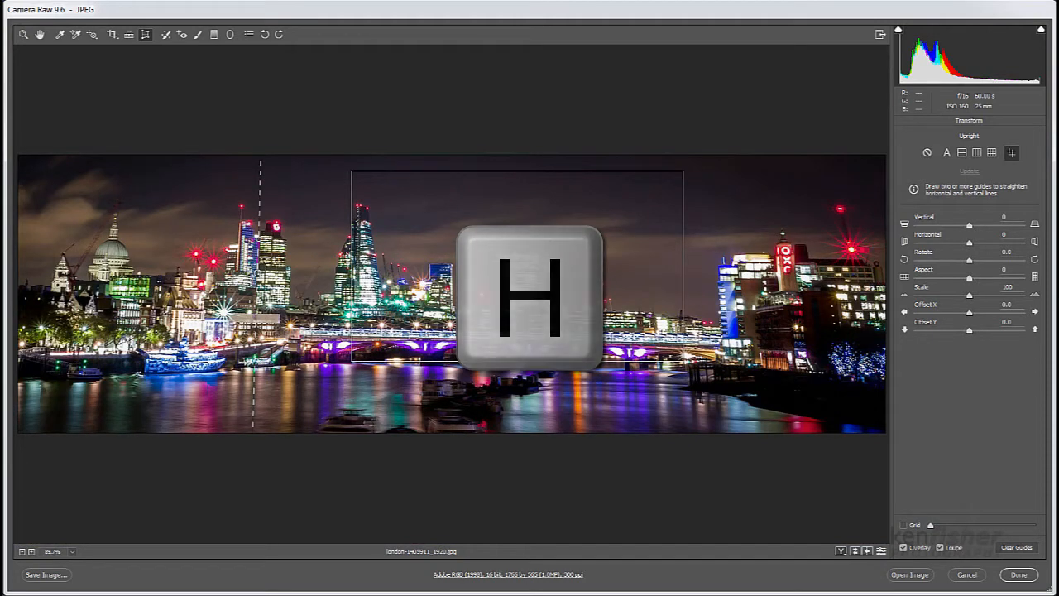
pyautogui.moveTo(518, 270); pyautogui.dragTo(718, 285)
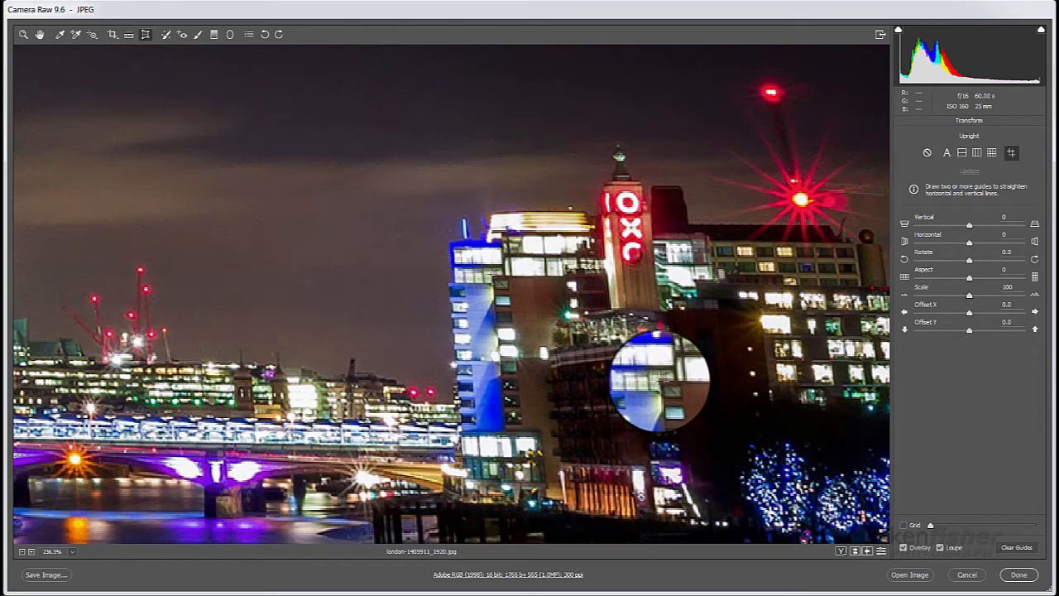
pyautogui.moveTo(491, 273); pyautogui.dragTo(496, 357)
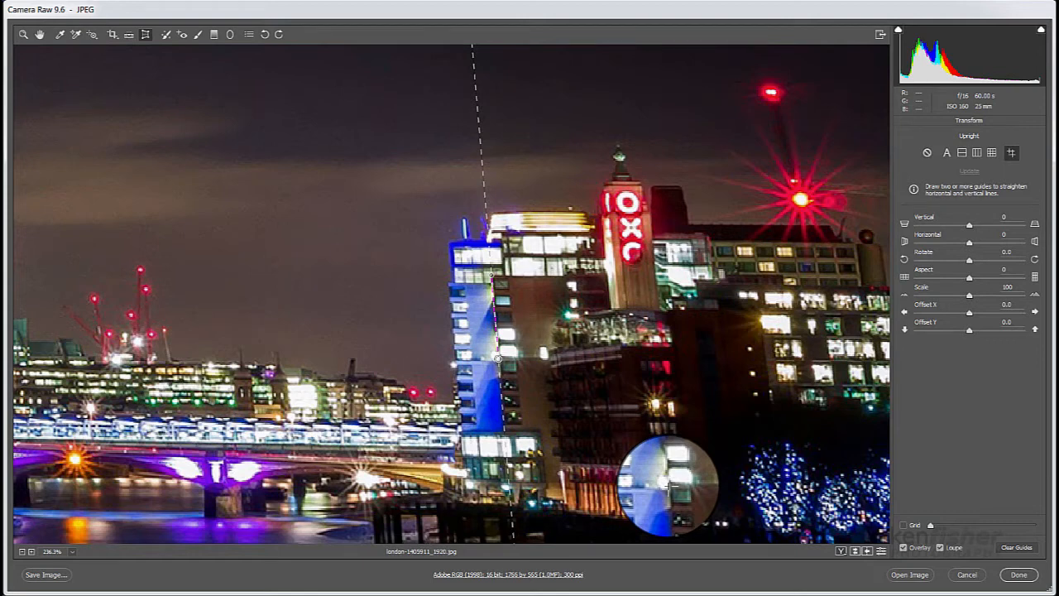
pyautogui.moveTo(497, 358); pyautogui.dragTo(499, 359)
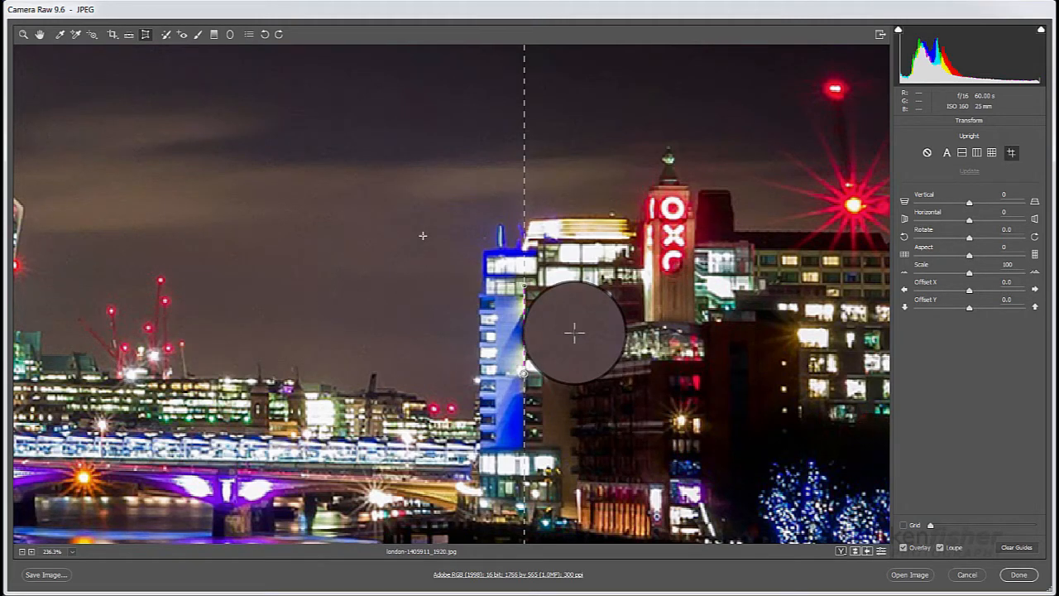
# Step: Fit the whole photo in view and compare the guided correction with the default transform settings
pyautogui.hotkey('ctrl', '0')
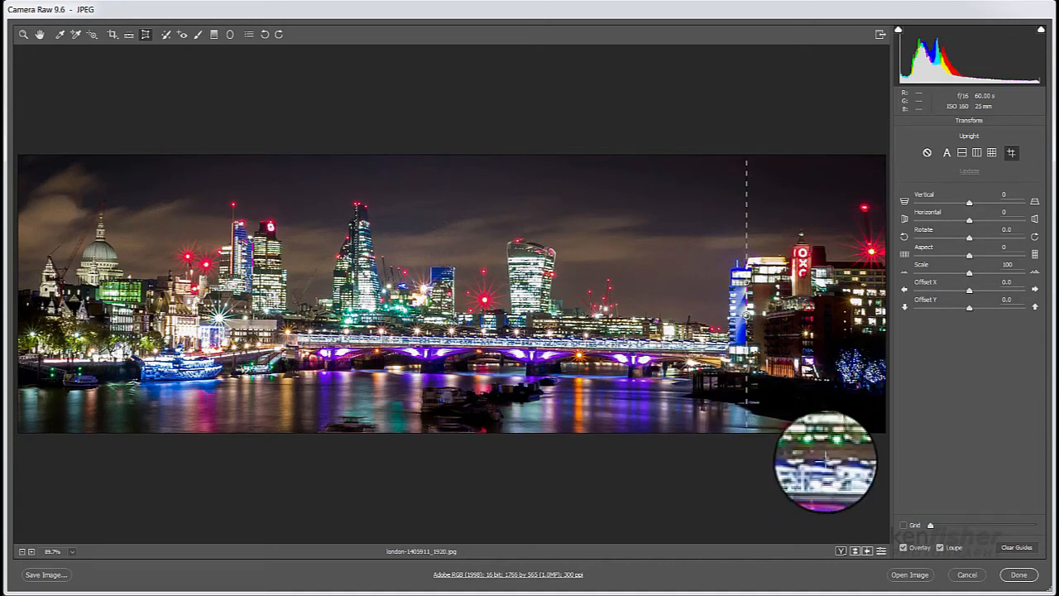
pyautogui.click(881, 551)
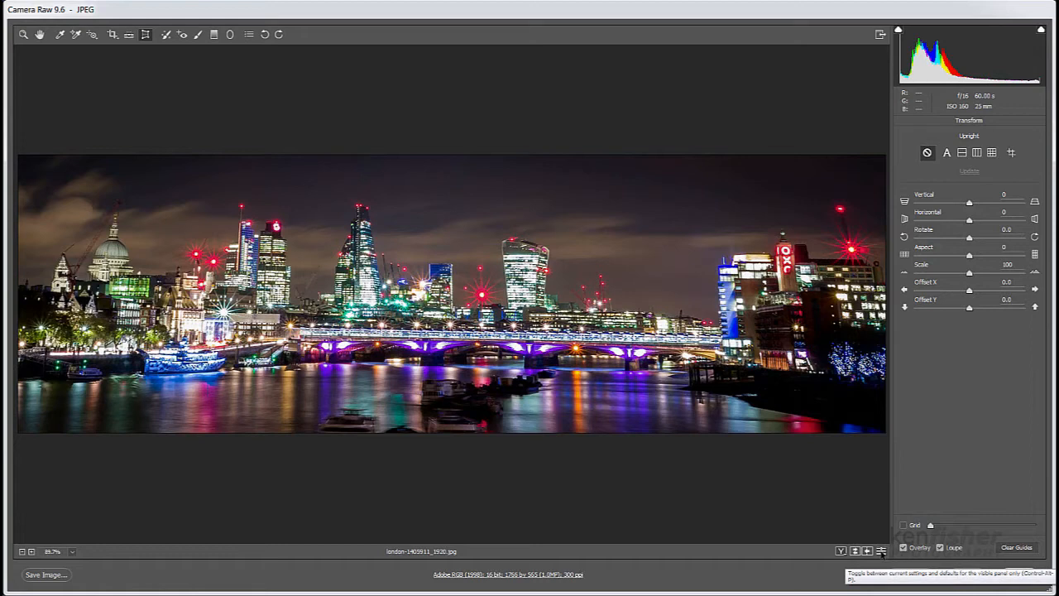
pyautogui.click(881, 551)
pyautogui.click(881, 550)
pyautogui.click(881, 551)
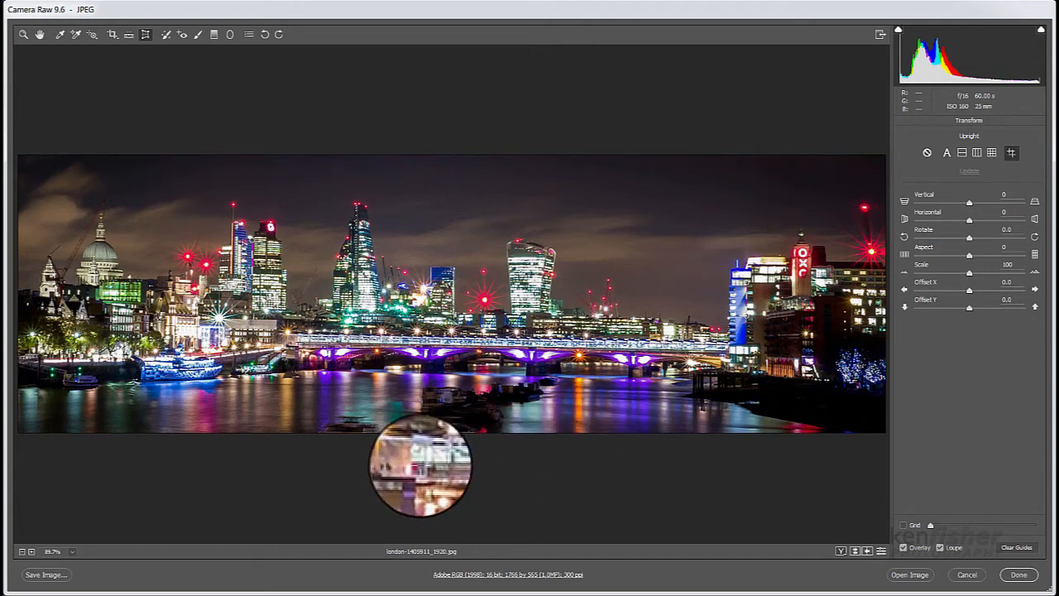
# Step: Draw a horizontal guide along the bridge deck and compare the result with the default transform settings
pyautogui.moveTo(299, 342); pyautogui.dragTo(467, 345)
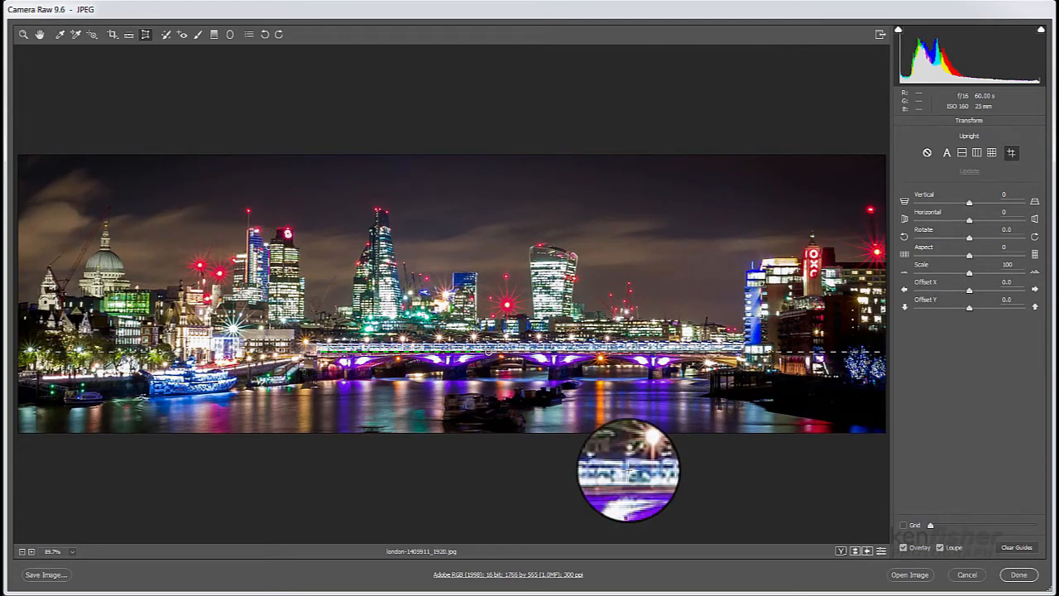
pyautogui.click(881, 551)
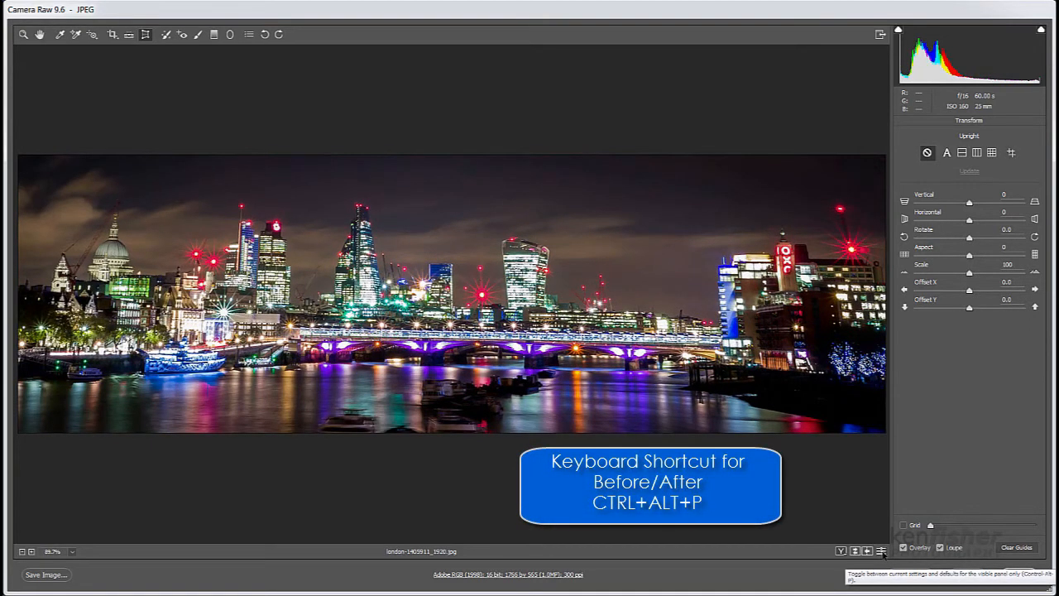
pyautogui.click(881, 551)
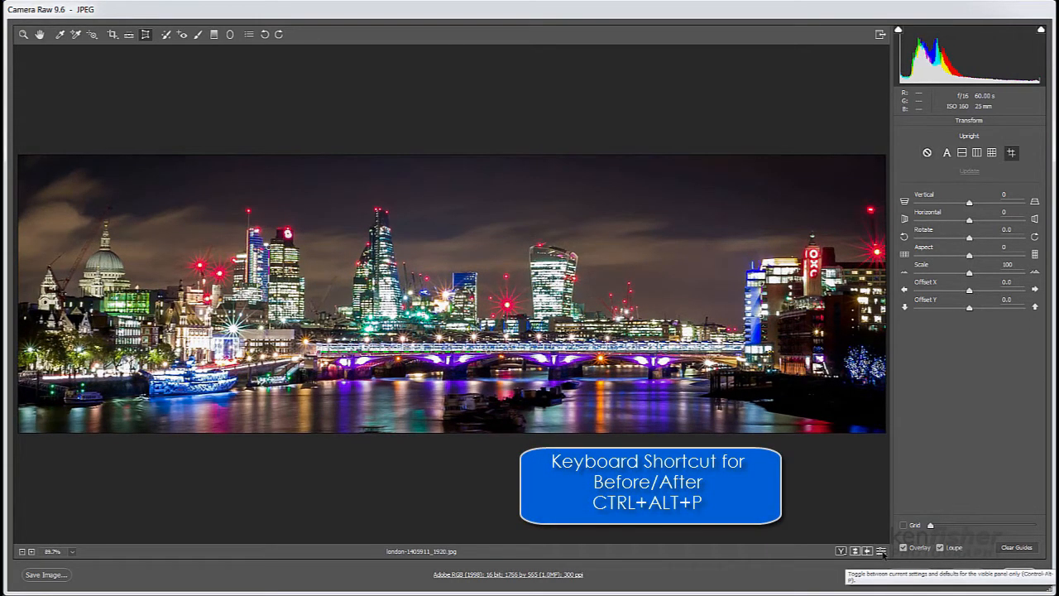
# Step: Try reducing the image Scale to 77 and 94, and return it to 100
pyautogui.click(969, 274)
pyautogui.moveTo(970, 274); pyautogui.dragTo(943, 274)
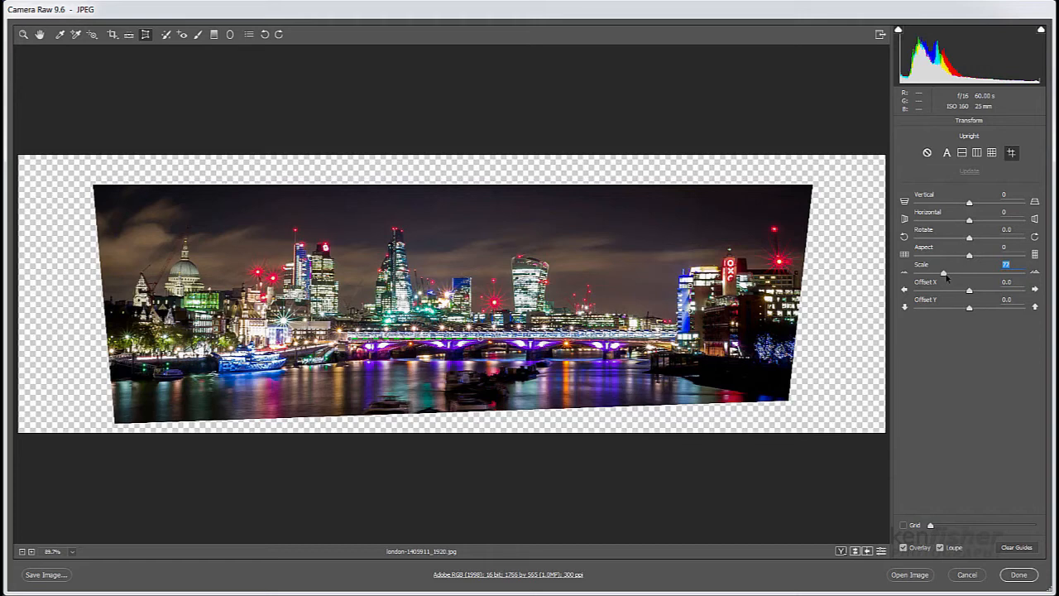
pyautogui.moveTo(943, 274); pyautogui.dragTo(961, 274)
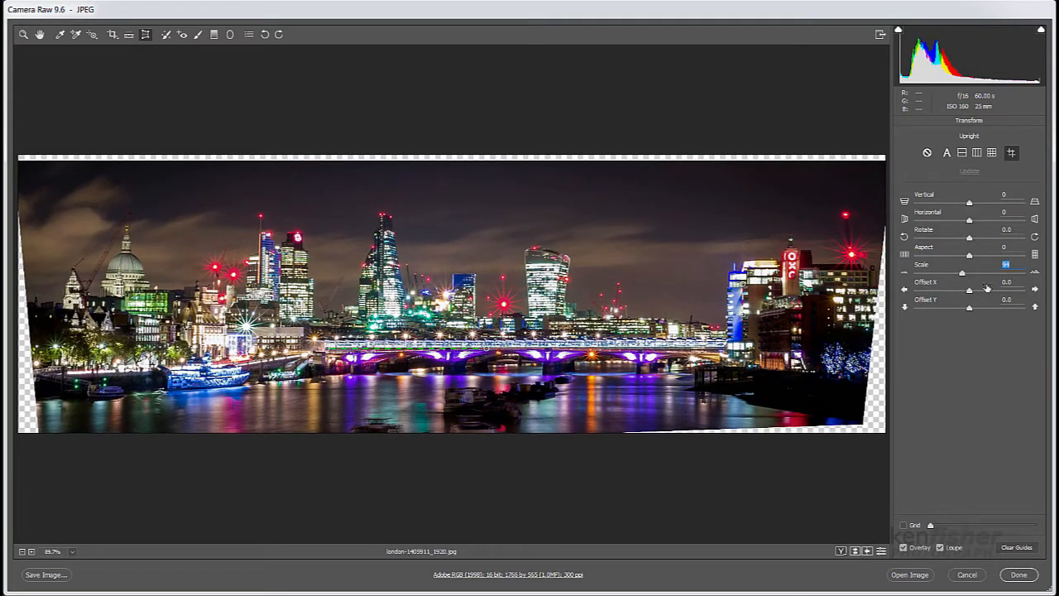
pyautogui.moveTo(965, 277); pyautogui.dragTo(972, 275)
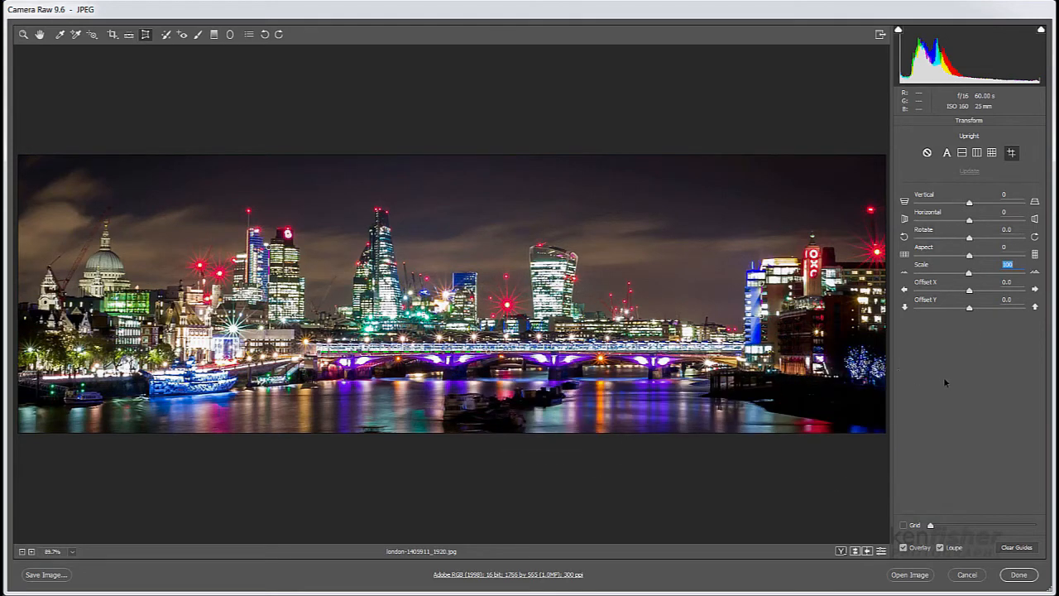
# Step: Reposition the photo within the frame to Offset X 0.3 and Offset Y -0.2
pyautogui.click(969, 291)
pyautogui.moveTo(969, 291); pyautogui.dragTo(968, 291)
pyautogui.hotkey('ctrl', 'alt')
pyautogui.moveTo(488, 282)
pyautogui.mouseDown()
pyautogui.moveTo(339, 291)
pyautogui.moveTo(468, 321)
pyautogui.moveTo(557, 230)
pyautogui.moveTo(468, 235)
pyautogui.moveTo(484, 306)
pyautogui.moveTo(486, 264)
pyautogui.moveTo(469, 273)
pyautogui.mouseUp()
pyautogui.moveTo(468, 345); pyautogui.dragTo(493, 351)
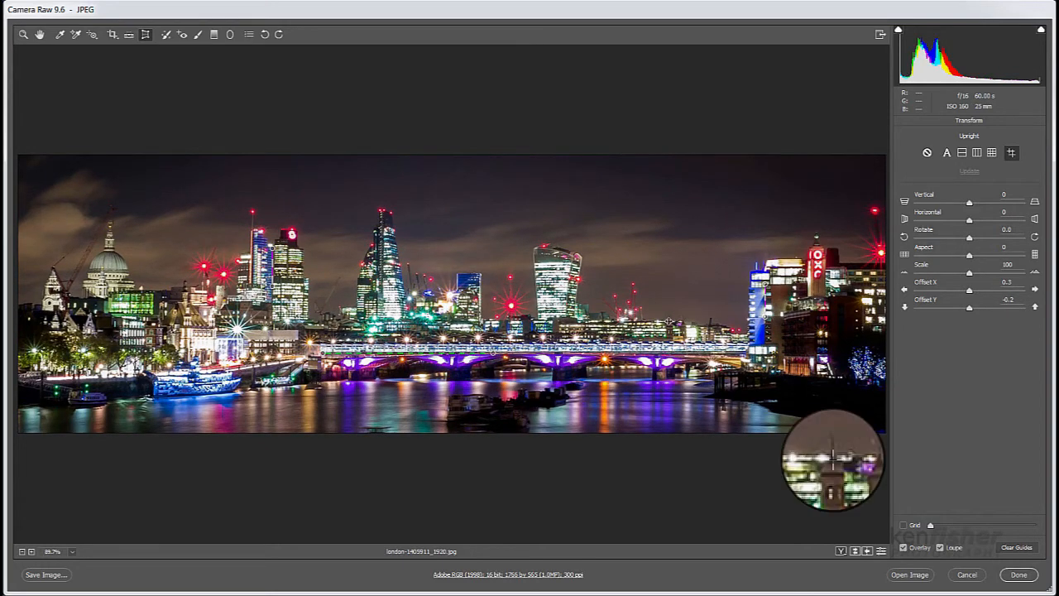